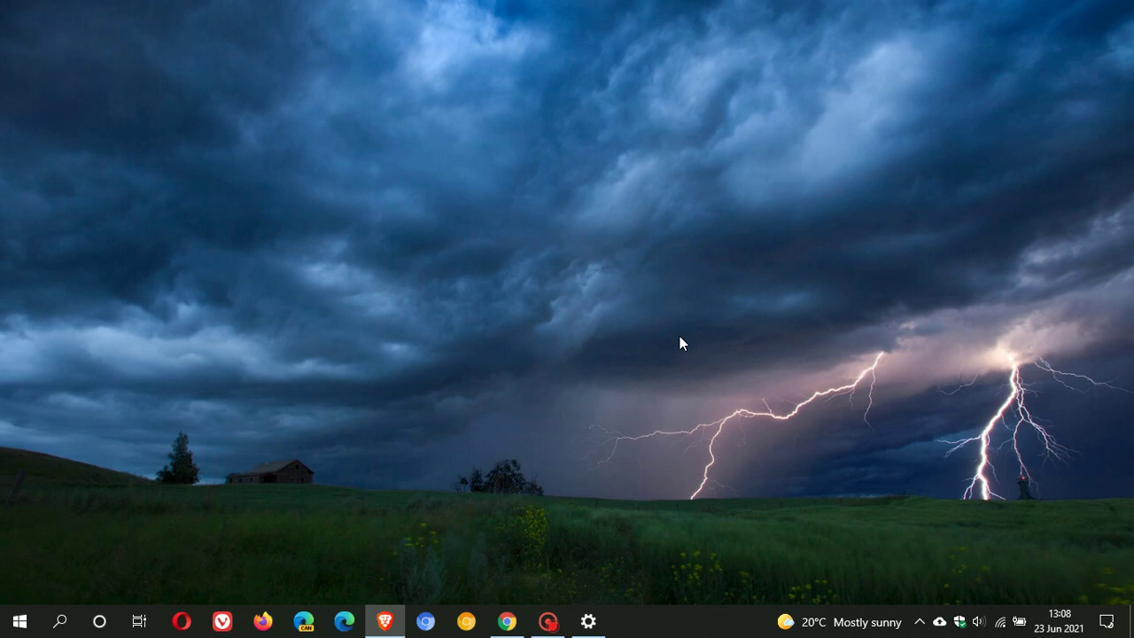
# - Restore the Windows Update page from the taskbar and run a new update check
pyautogui.click(588, 621)
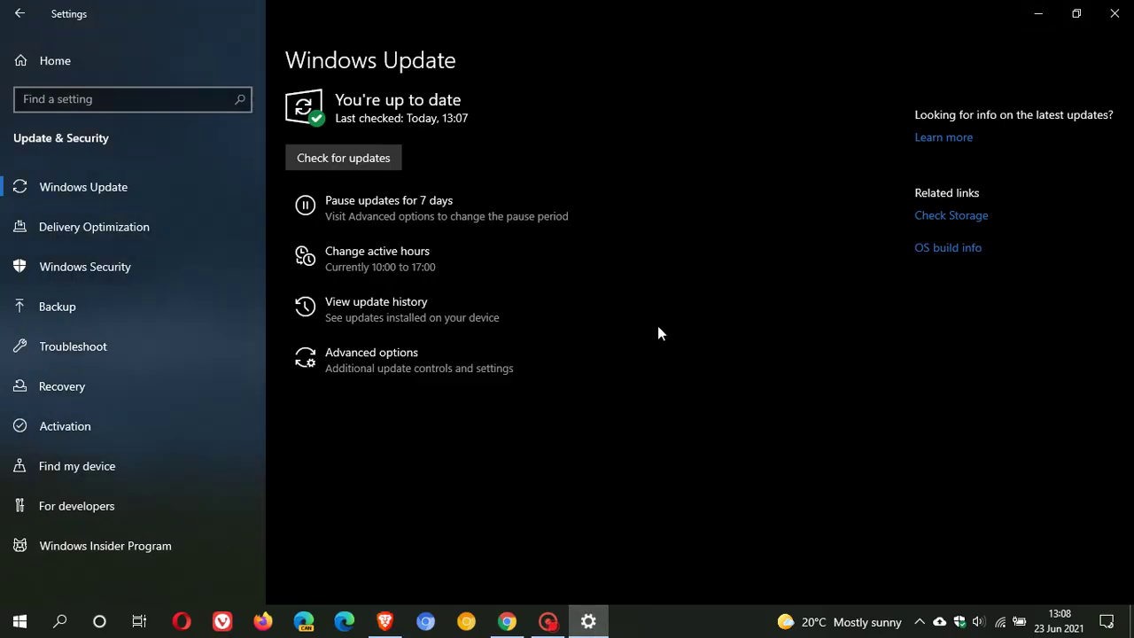
pyautogui.click(380, 155)
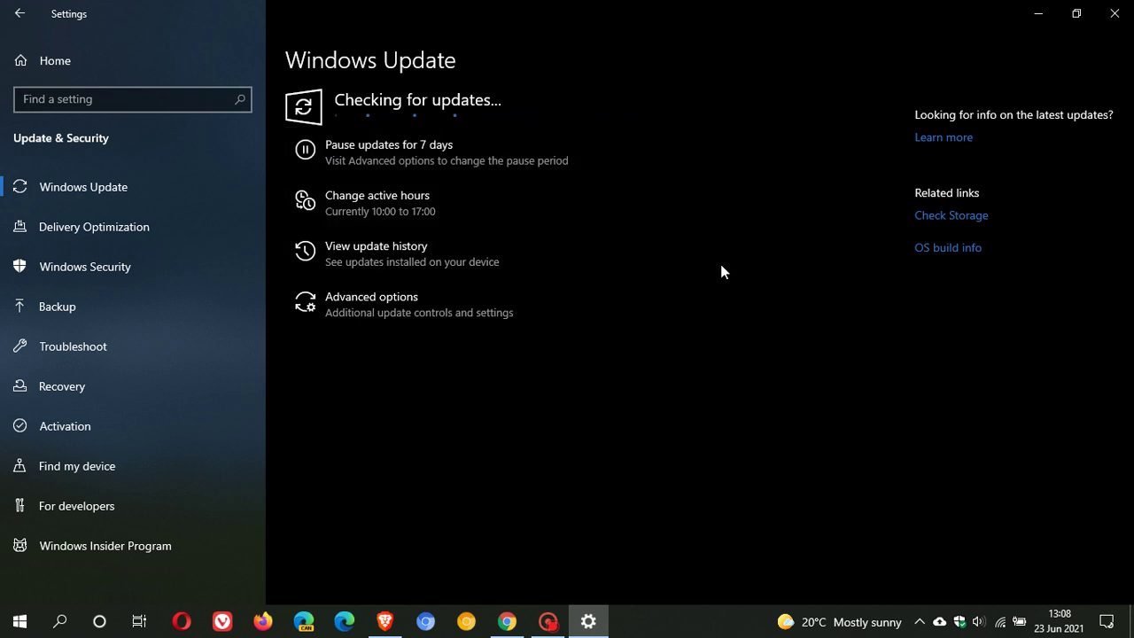
# - Review the feature and quality updates in update history, then return to the desktop
pyautogui.click(409, 247)
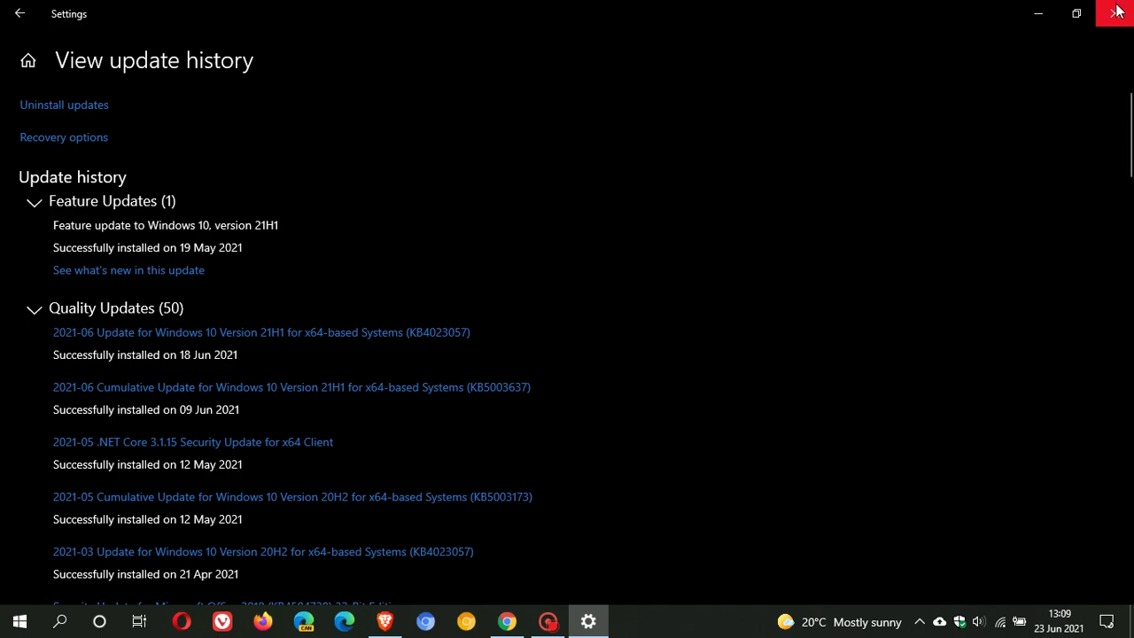
pyautogui.click(1042, 15)
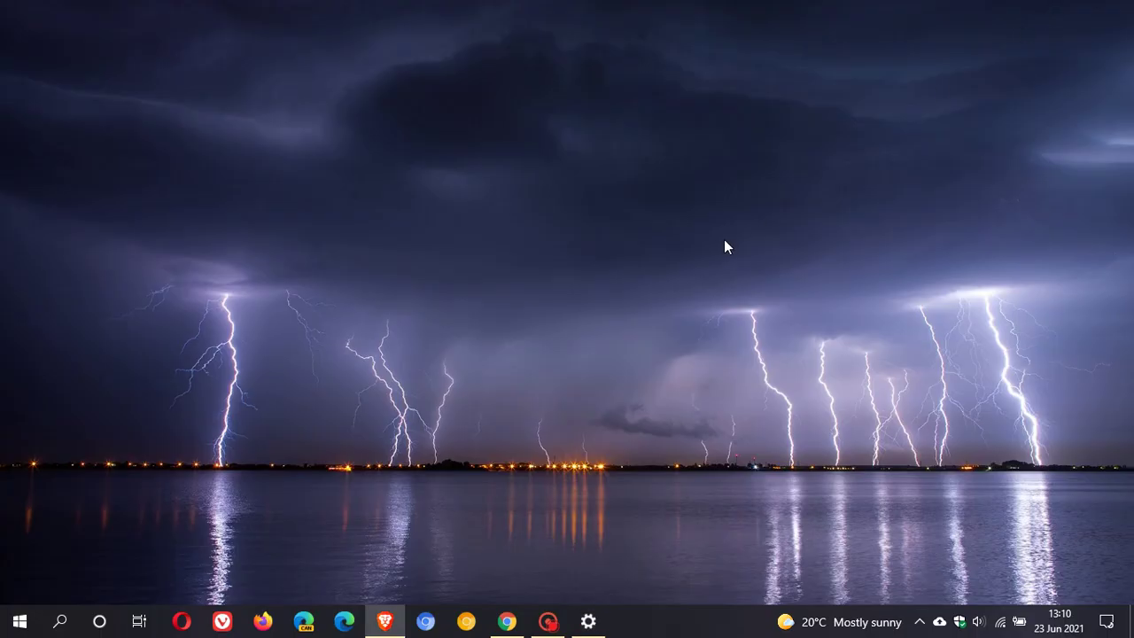